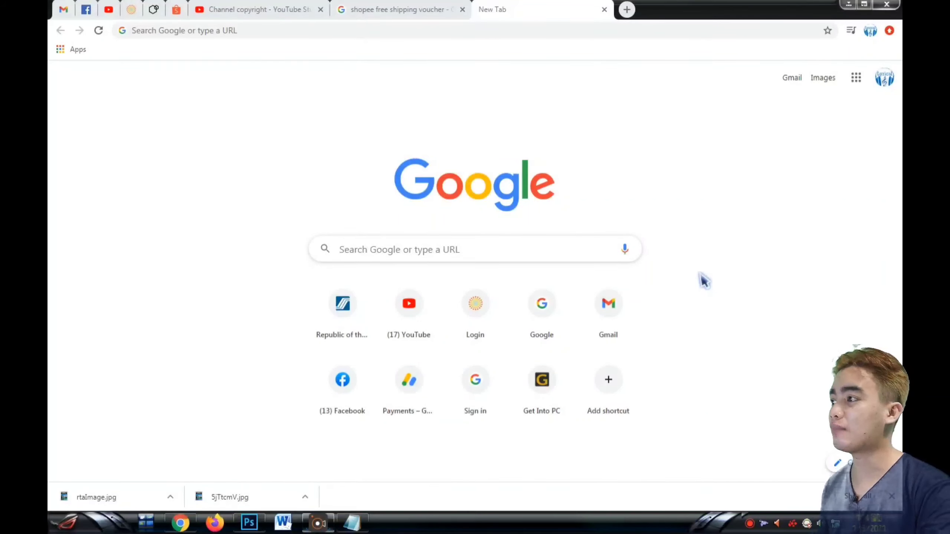
Go to the SSS website at sss.gov.ph and submit the "I'm not a robot" verification
{"action": "left_click", "coordinate": [379, 34]}
{"action": "type", "text": "sss.gov.ph"}
{"action": "key", "text": "Return"}
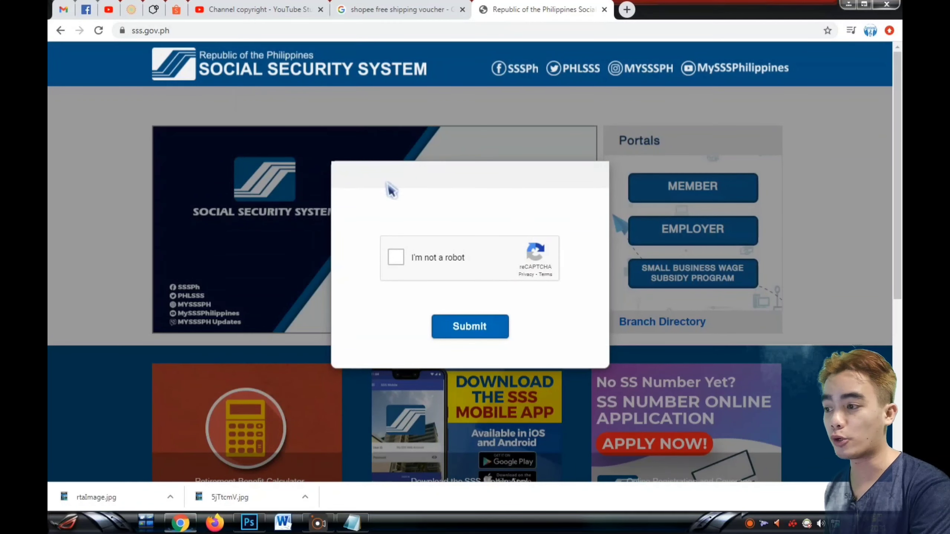
{"action": "left_click", "coordinate": [397, 258]}
{"action": "left_click", "coordinate": [465, 333]}
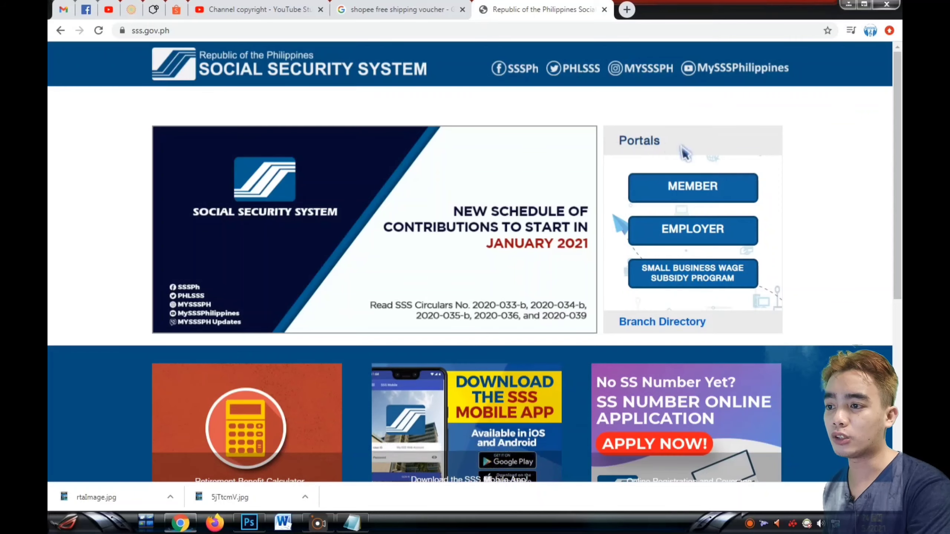
Open the member portal and log in with the saved user ID and password, completing the robot check
{"action": "left_click", "coordinate": [720, 189]}
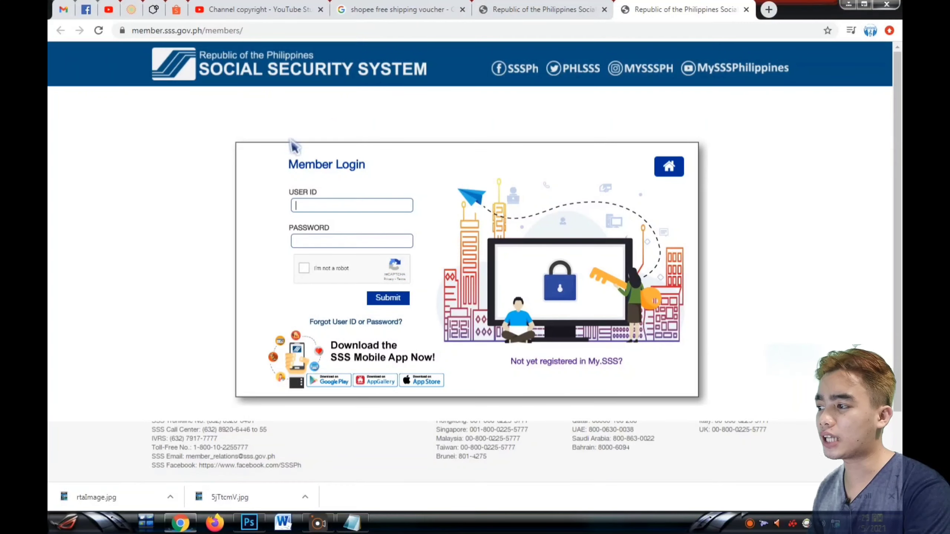
{"action": "left_click", "coordinate": [330, 202]}
{"action": "left_click", "coordinate": [398, 177]}
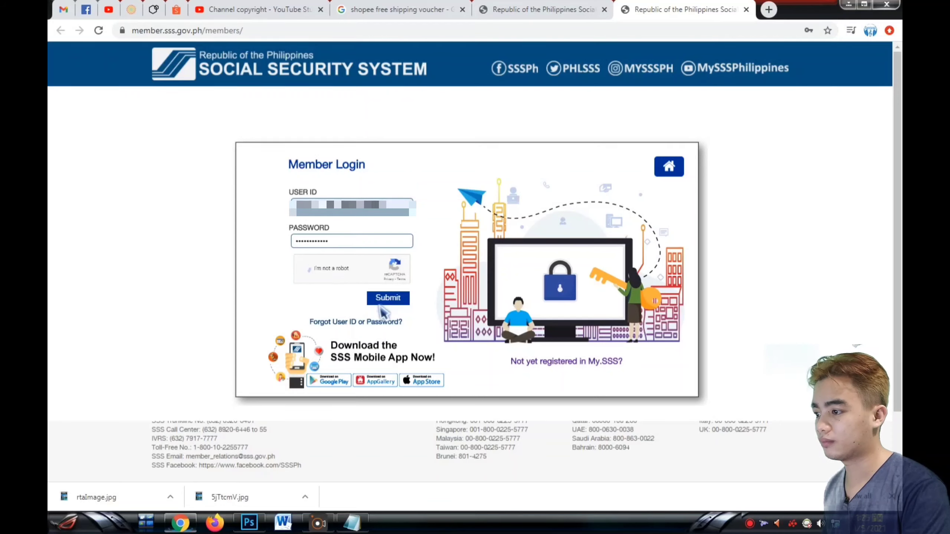
{"action": "left_click", "coordinate": [381, 301]}
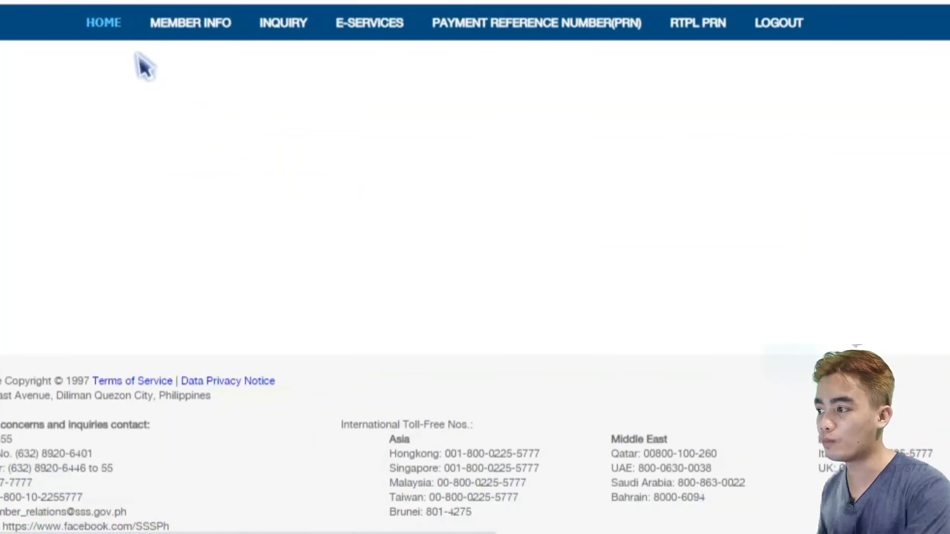
Open the PRN Payments records of the member account
{"action": "mouse_move", "coordinate": [315, 165]}
{"action": "mouse_move", "coordinate": [305, 24]}
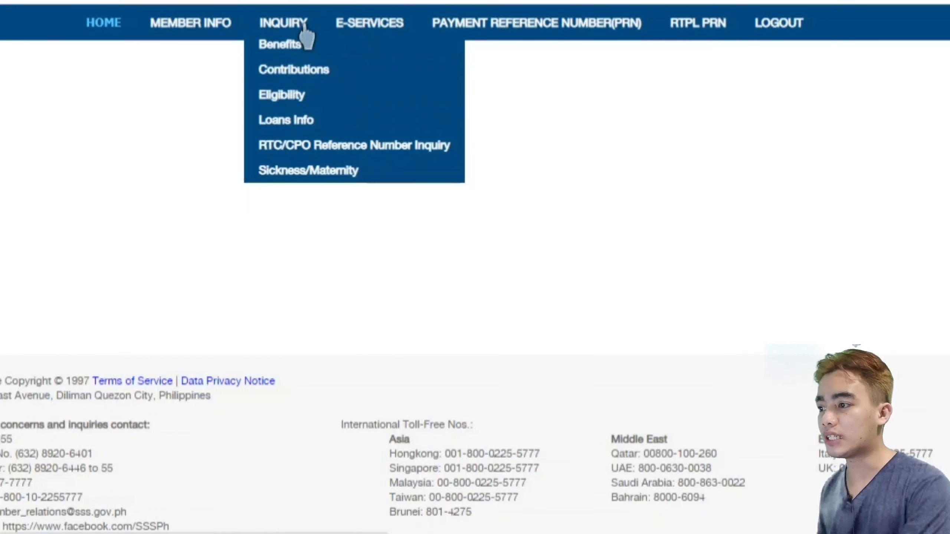
{"action": "mouse_move", "coordinate": [473, 30]}
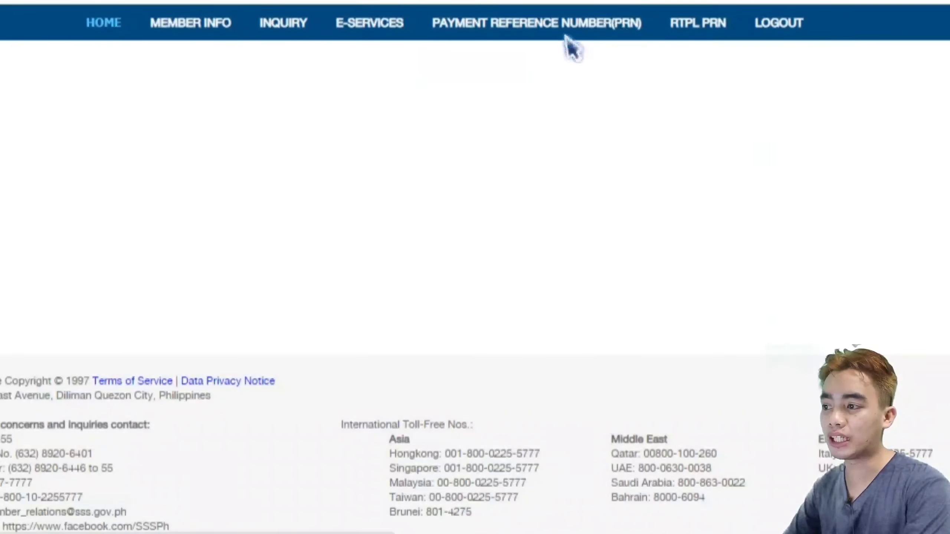
{"action": "mouse_move", "coordinate": [585, 30]}
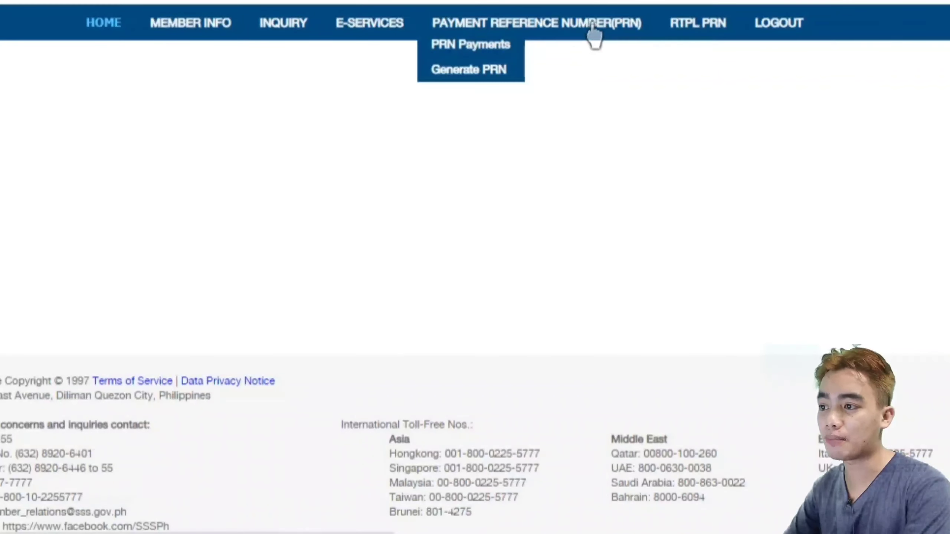
{"action": "left_click", "coordinate": [483, 48]}
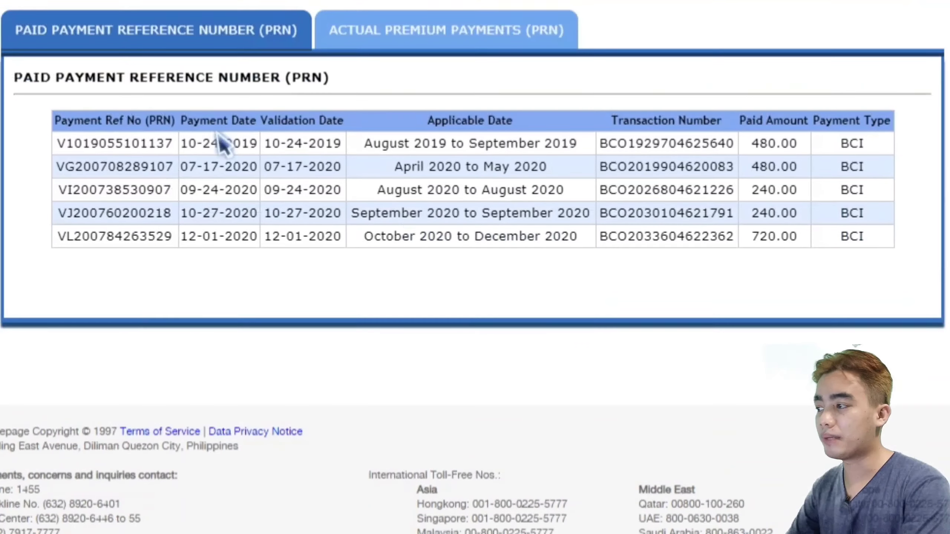
Review the paid PRN table, checking the first record's reference number, dates, applicable period, transaction number, paid amount and payment type
{"action": "left_click", "coordinate": [202, 30]}
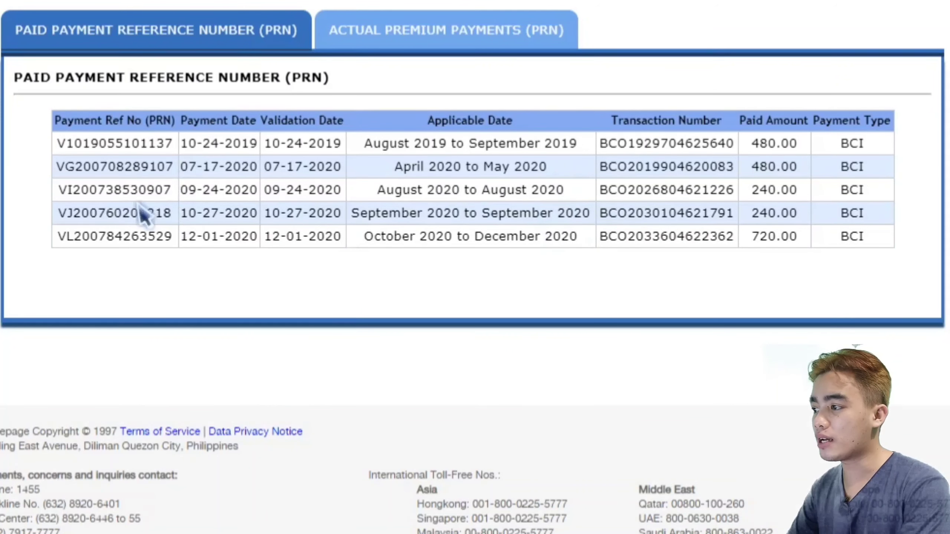
{"action": "left_click_drag", "start_coordinate": [68, 147], "coordinate": [436, 148]}
{"action": "left_click", "coordinate": [409, 163]}
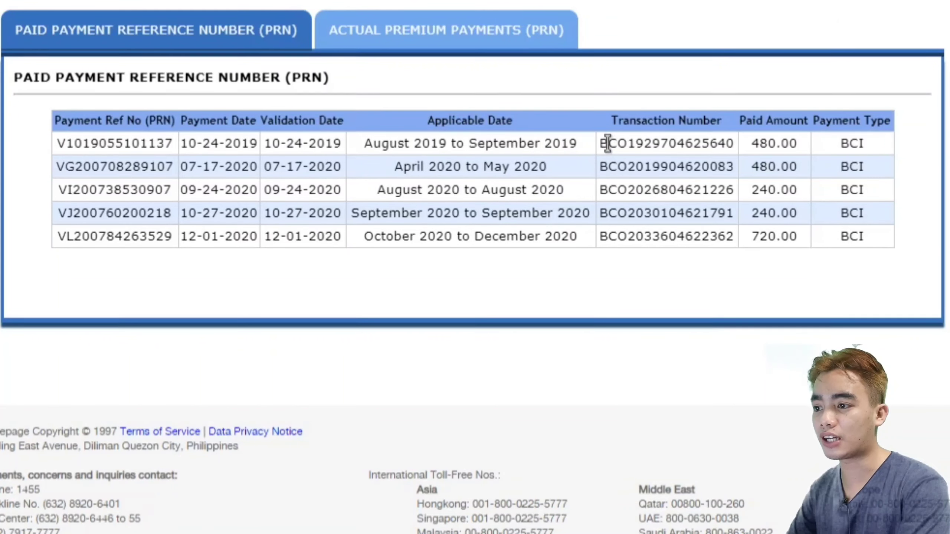
{"action": "left_click_drag", "start_coordinate": [608, 143], "coordinate": [734, 144]}
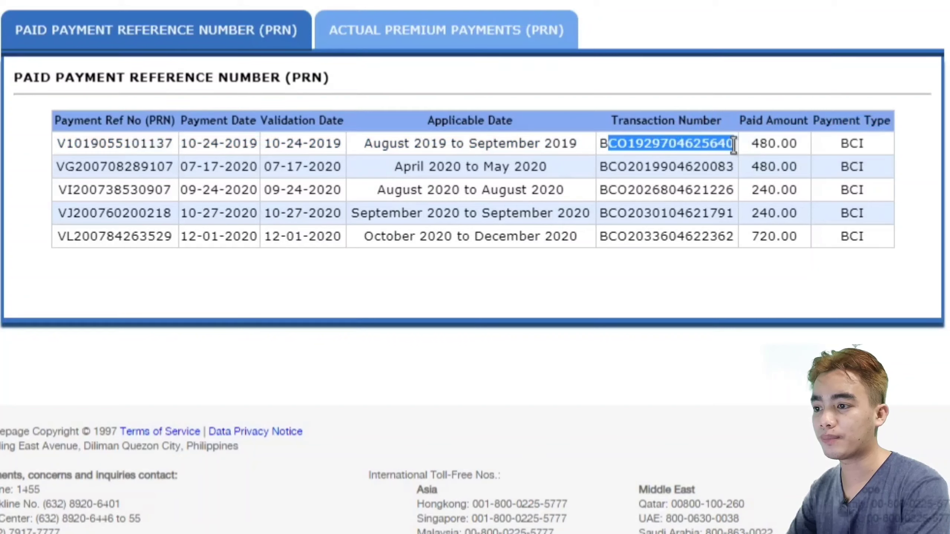
{"action": "double_click", "coordinate": [777, 143]}
{"action": "left_click", "coordinate": [857, 149]}
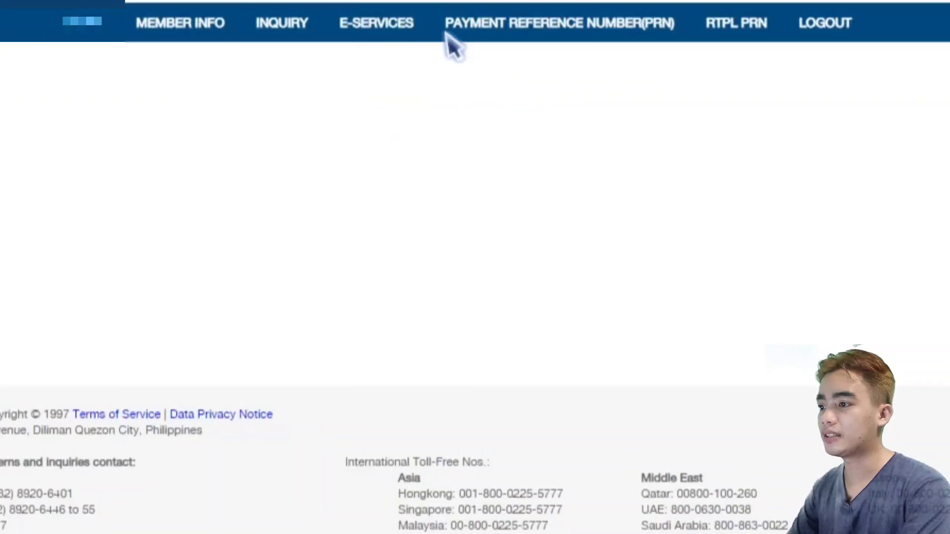
Start a new payment reference number request with Voluntary as the membership type
{"action": "mouse_move", "coordinate": [510, 32]}
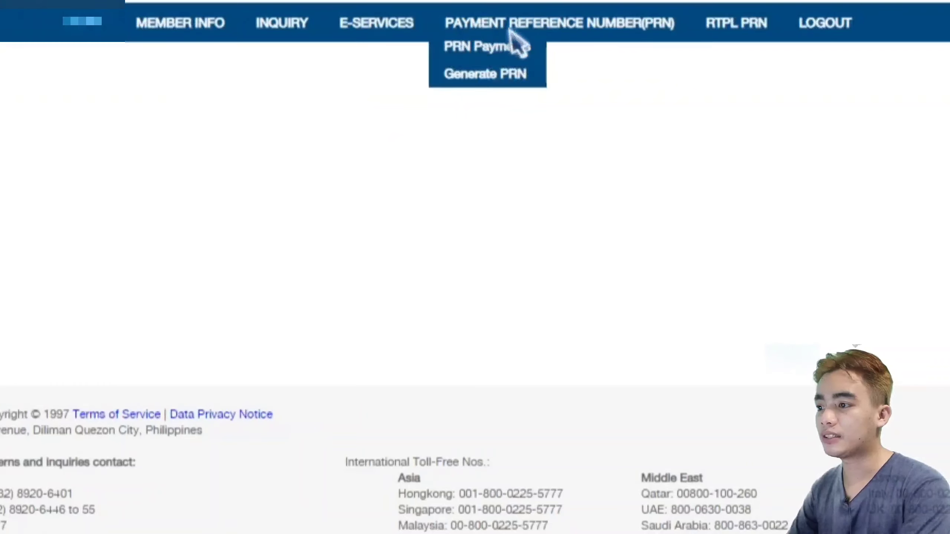
{"action": "left_click", "coordinate": [505, 80]}
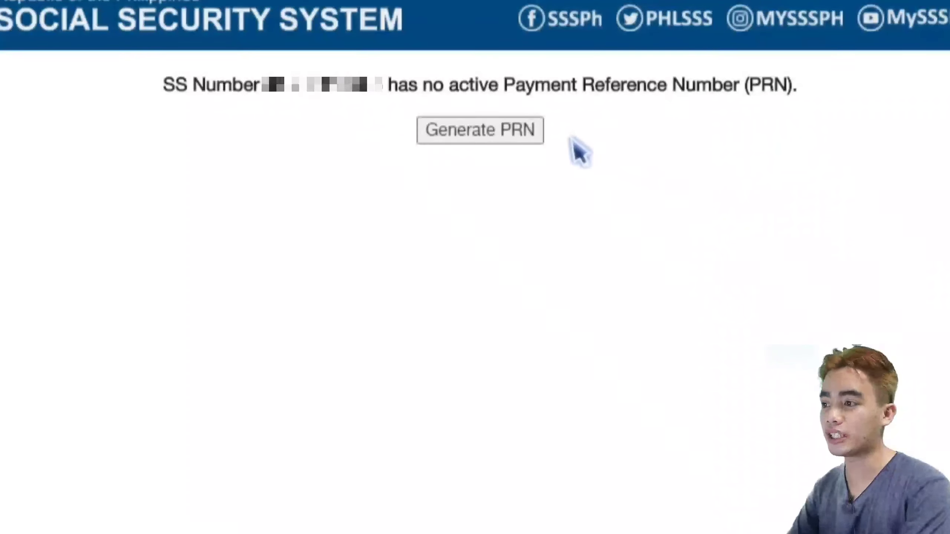
{"action": "left_click", "coordinate": [508, 137]}
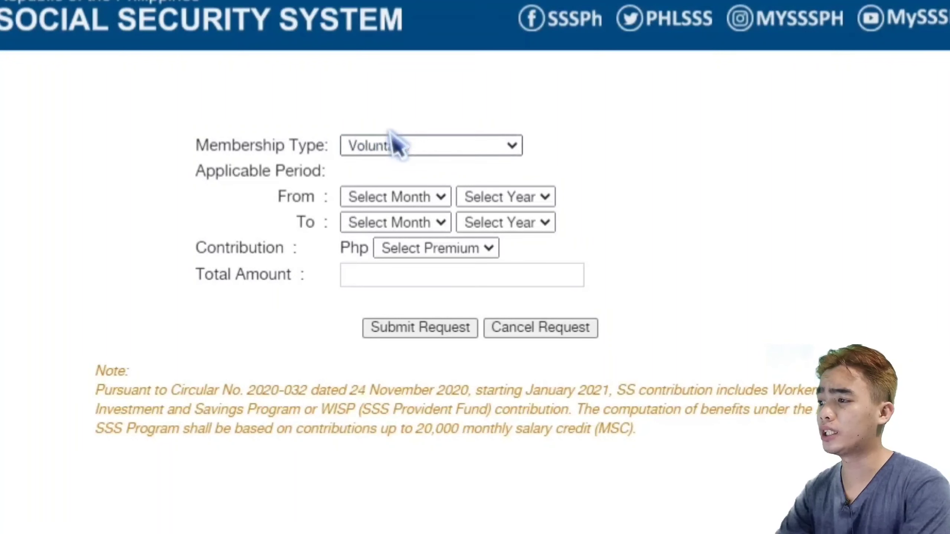
{"action": "left_click", "coordinate": [484, 142]}
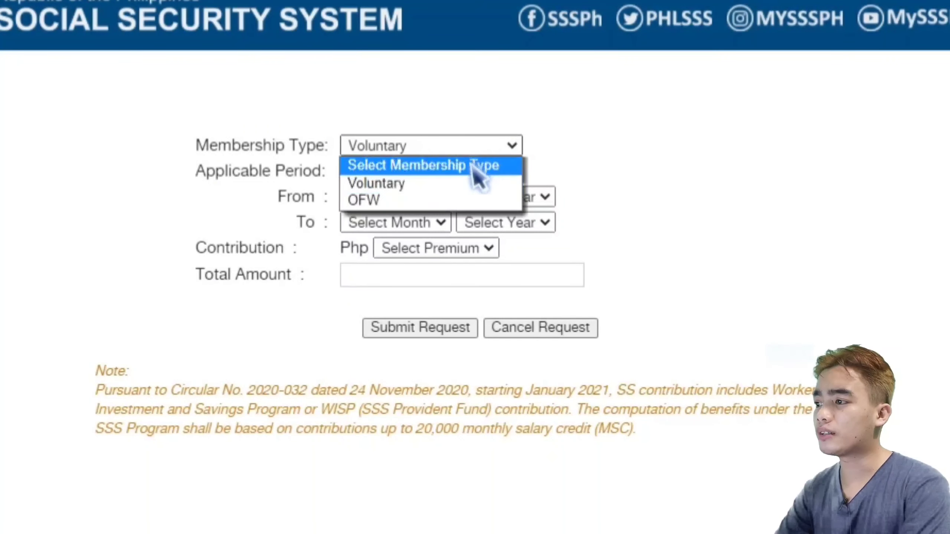
{"action": "left_click", "coordinate": [435, 185]}
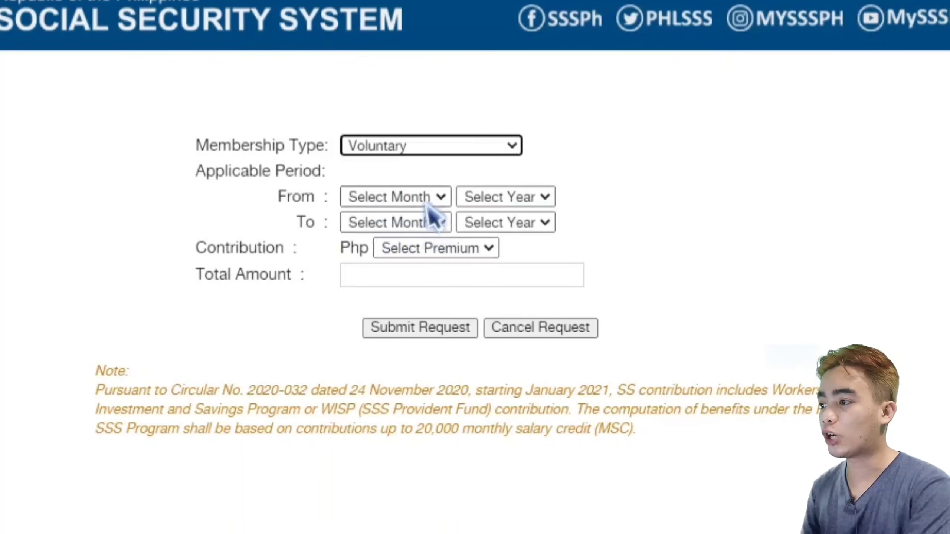
Set the start of the applicable period to January 2021
{"action": "left_click", "coordinate": [440, 198]}
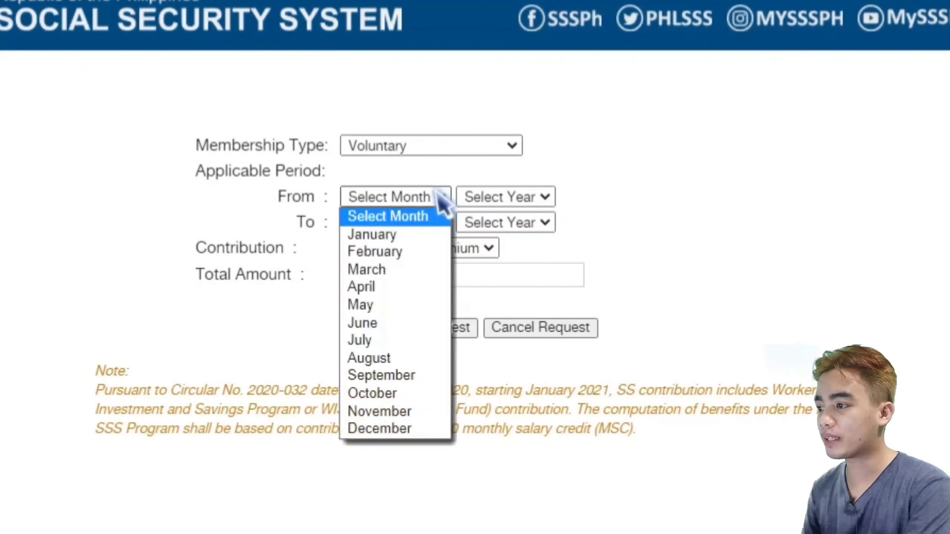
{"action": "left_click", "coordinate": [419, 234]}
{"action": "left_click", "coordinate": [546, 198]}
{"action": "left_click", "coordinate": [548, 252]}
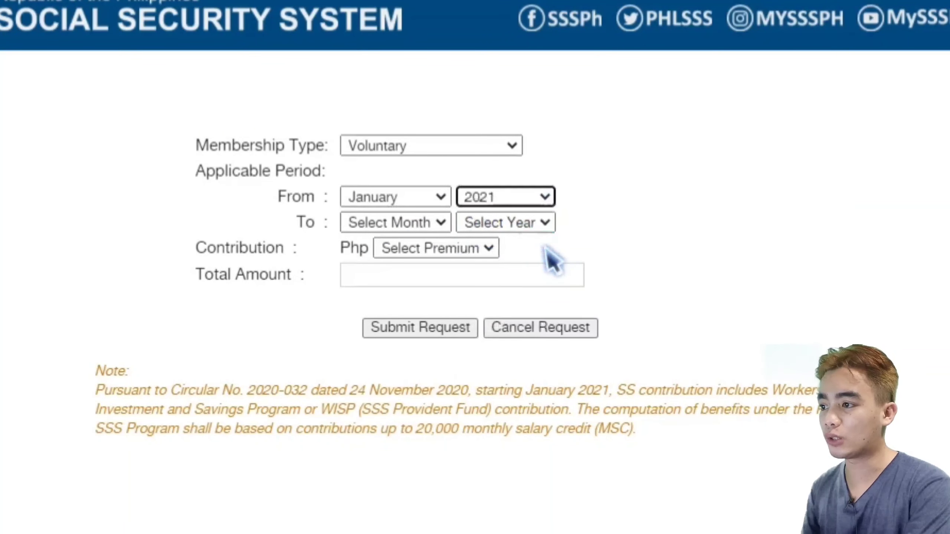
Set the end of the applicable period to January 2021
{"action": "left_click", "coordinate": [428, 223]}
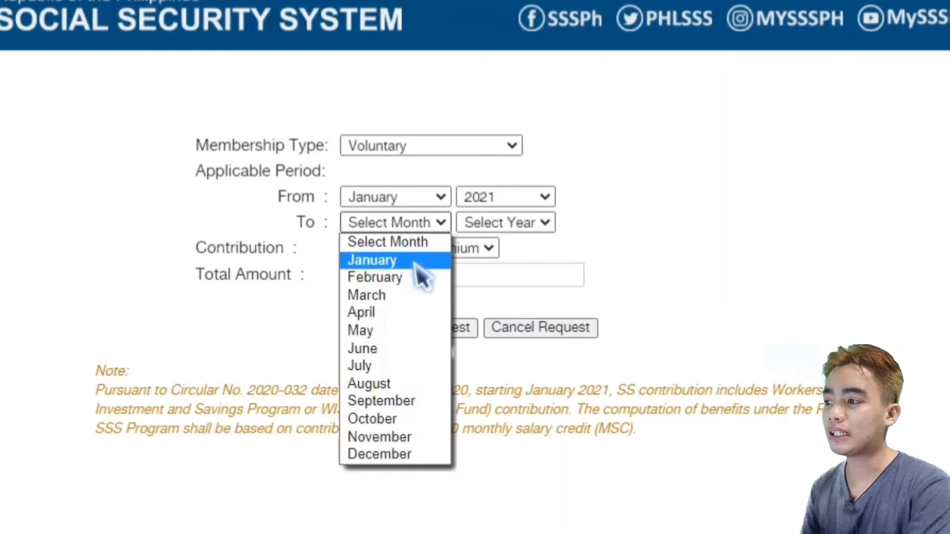
{"action": "left_click", "coordinate": [415, 261]}
{"action": "left_click", "coordinate": [505, 223]}
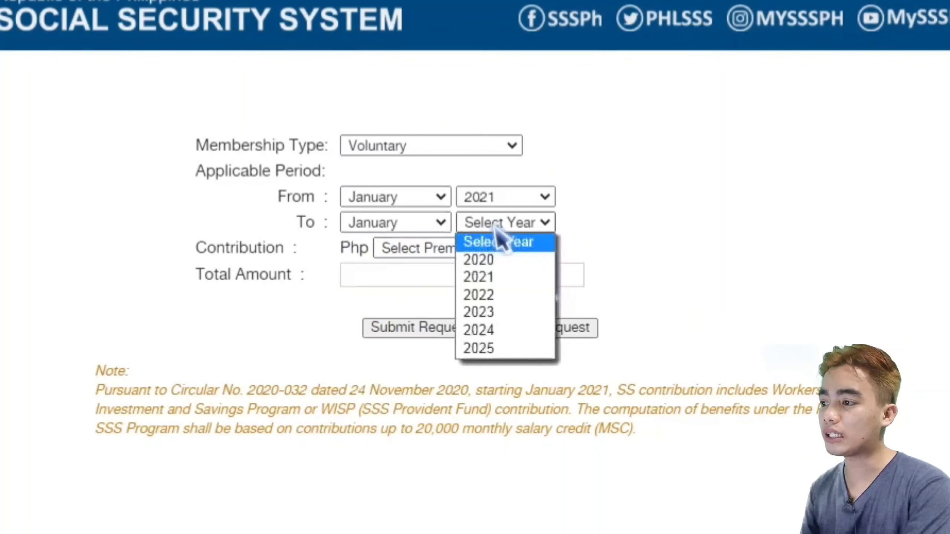
{"action": "left_click", "coordinate": [507, 276]}
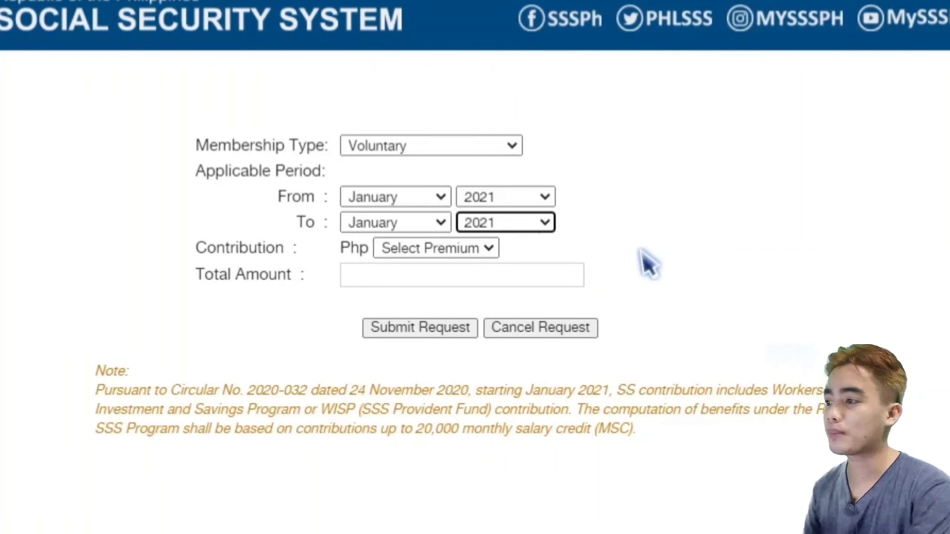
Change the end of the applicable period to March 2021
{"action": "left_click", "coordinate": [431, 221]}
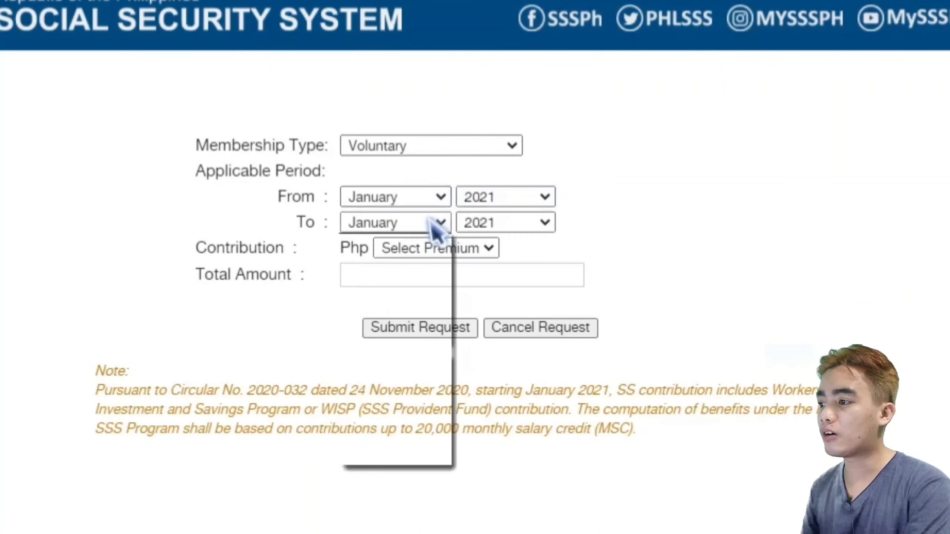
{"action": "left_click", "coordinate": [414, 296]}
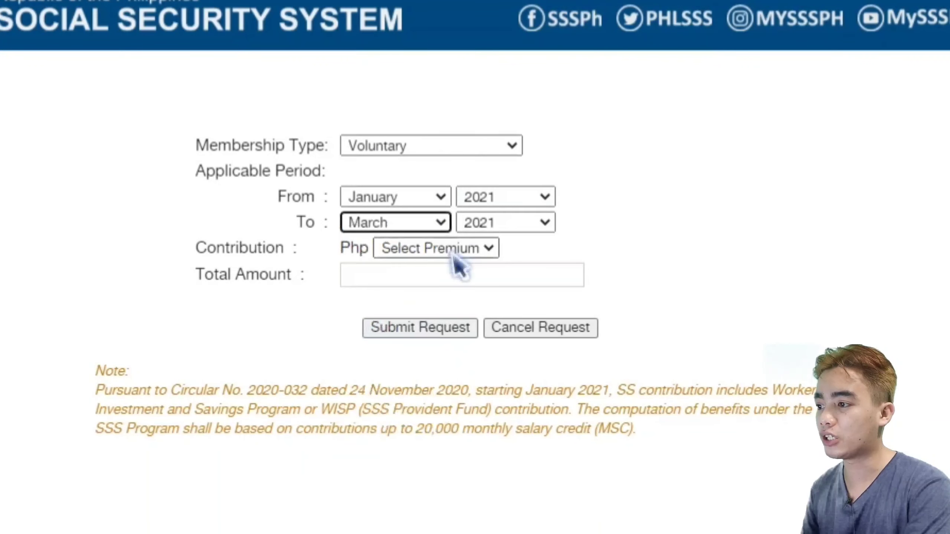
{"action": "left_click", "coordinate": [510, 227]}
{"action": "left_click", "coordinate": [526, 276]}
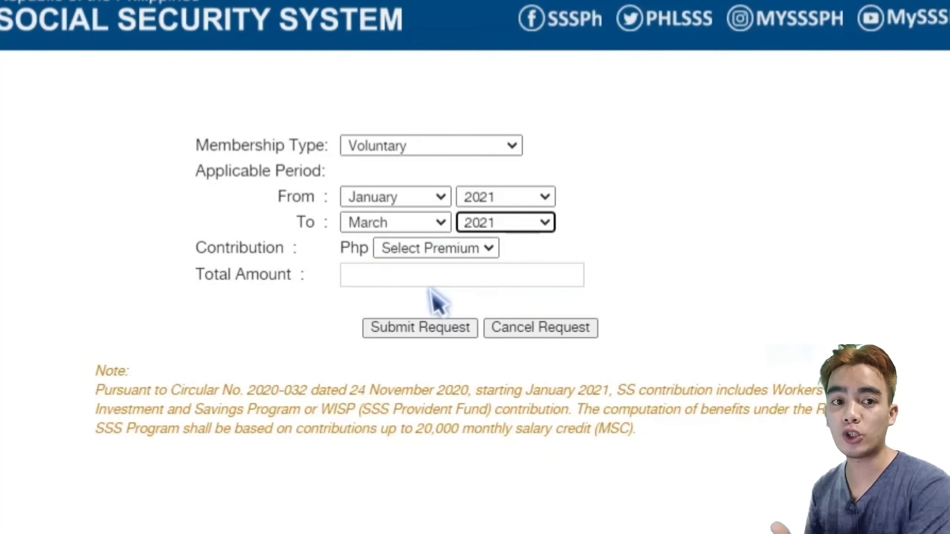
Set the monthly contribution to Php 390 from the available premium amounts
{"action": "left_click", "coordinate": [485, 252]}
{"action": "scroll", "coordinate": [501, 323], "scroll_direction": "down", "scroll_amount": 1}
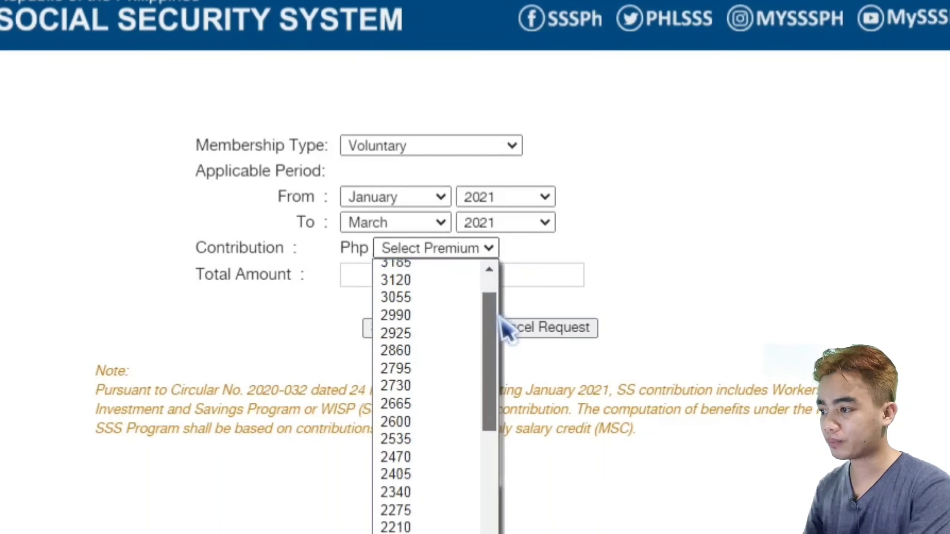
{"action": "scroll", "coordinate": [505, 333], "scroll_direction": "up", "scroll_amount": 1}
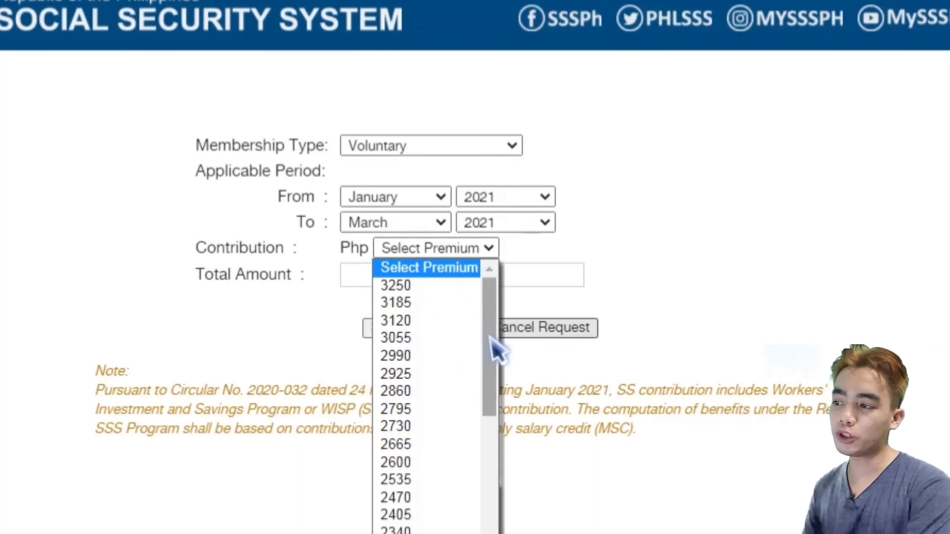
{"action": "left_click_drag", "start_coordinate": [492, 316], "coordinate": [490, 273]}
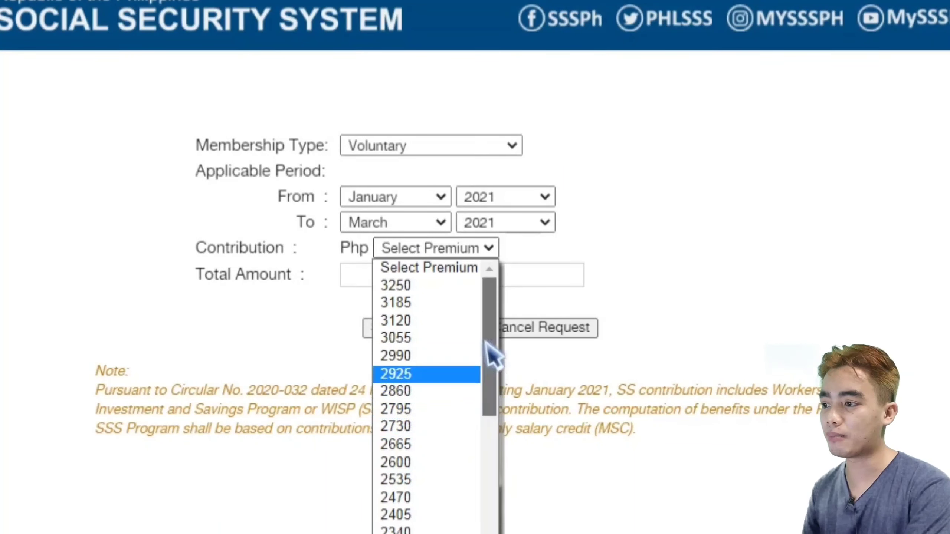
{"action": "left_click_drag", "start_coordinate": [490, 378], "coordinate": [505, 279]}
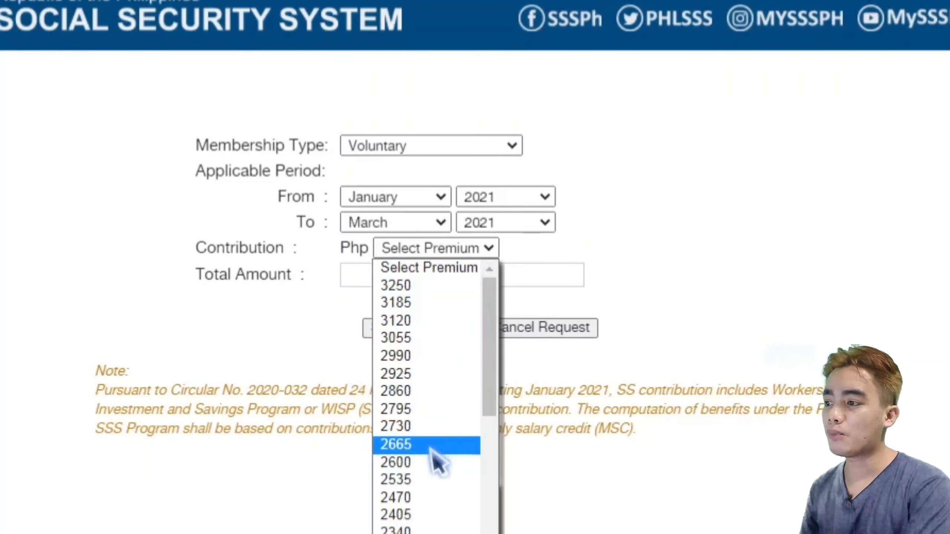
{"action": "left_click_drag", "start_coordinate": [491, 334], "coordinate": [475, 282]}
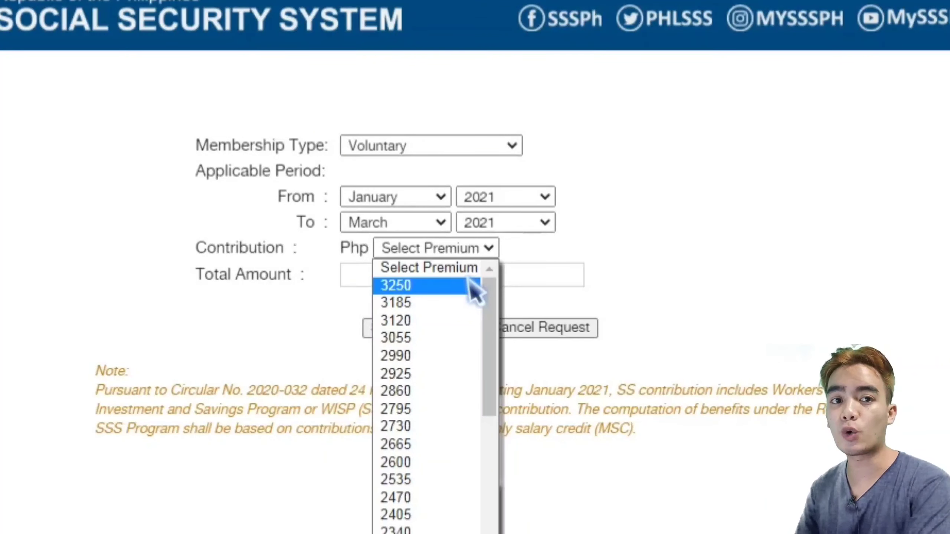
{"action": "mouse_move", "coordinate": [487, 323]}
{"action": "left_mouse_down"}
{"action": "mouse_move", "coordinate": [489, 530]}
{"action": "mouse_move", "coordinate": [484, 323]}
{"action": "left_mouse_up"}
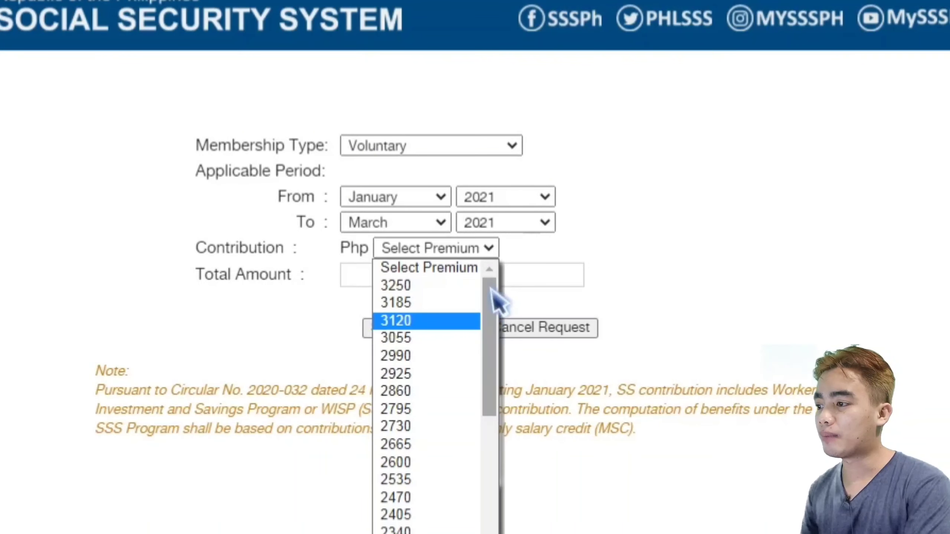
{"action": "scroll", "coordinate": [490, 337], "scroll_direction": "down", "scroll_amount": 3}
{"action": "scroll", "coordinate": [487, 337], "scroll_direction": "up", "scroll_amount": 3}
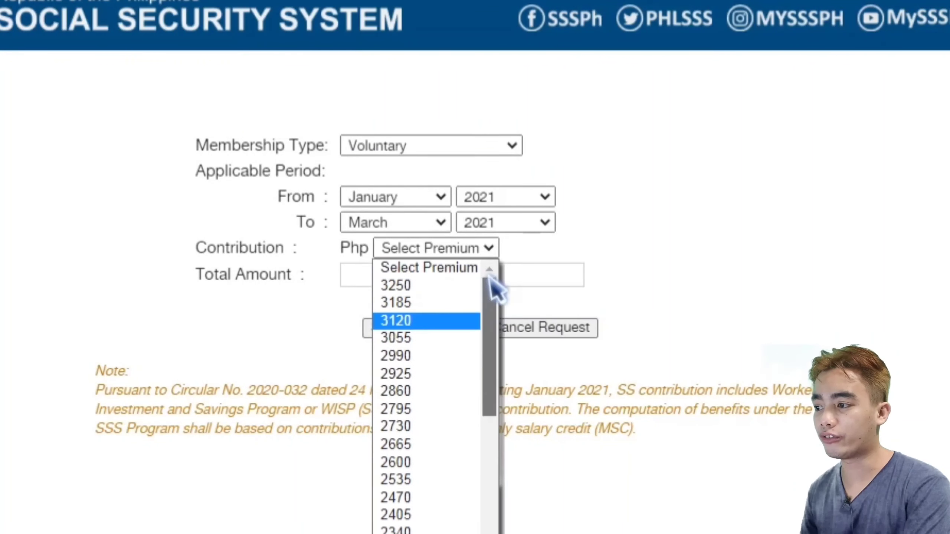
{"action": "left_click_drag", "start_coordinate": [487, 337], "coordinate": [462, 289]}
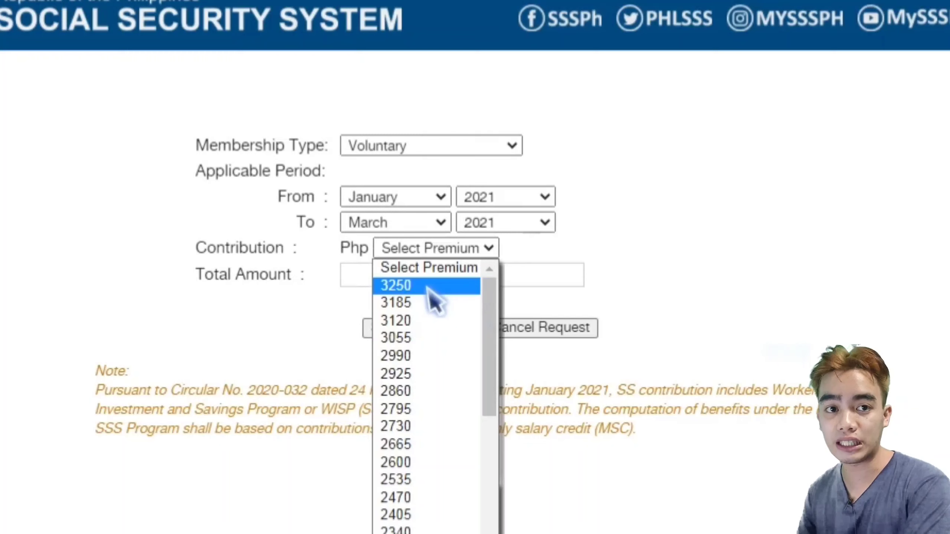
{"action": "scroll", "coordinate": [436, 299], "scroll_direction": "down", "scroll_amount": 8}
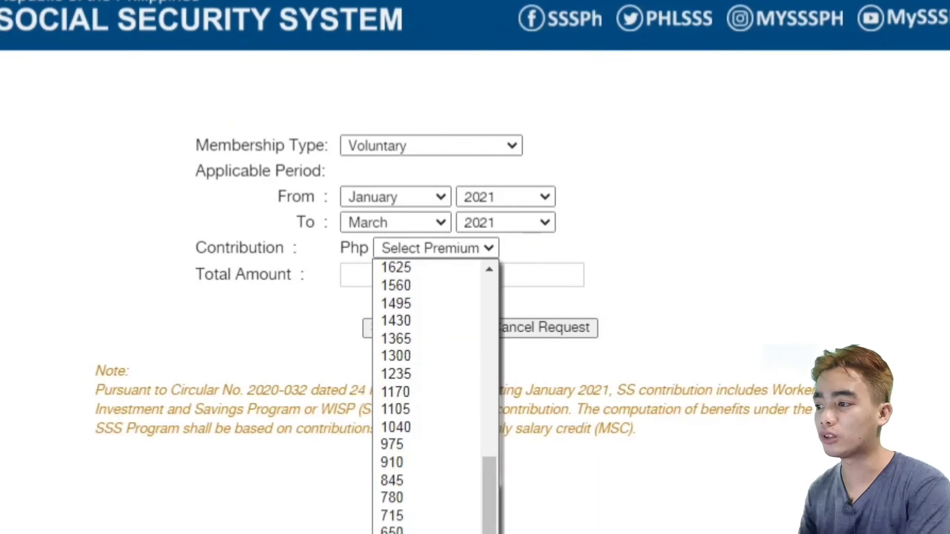
{"action": "left_click", "coordinate": [411, 493]}
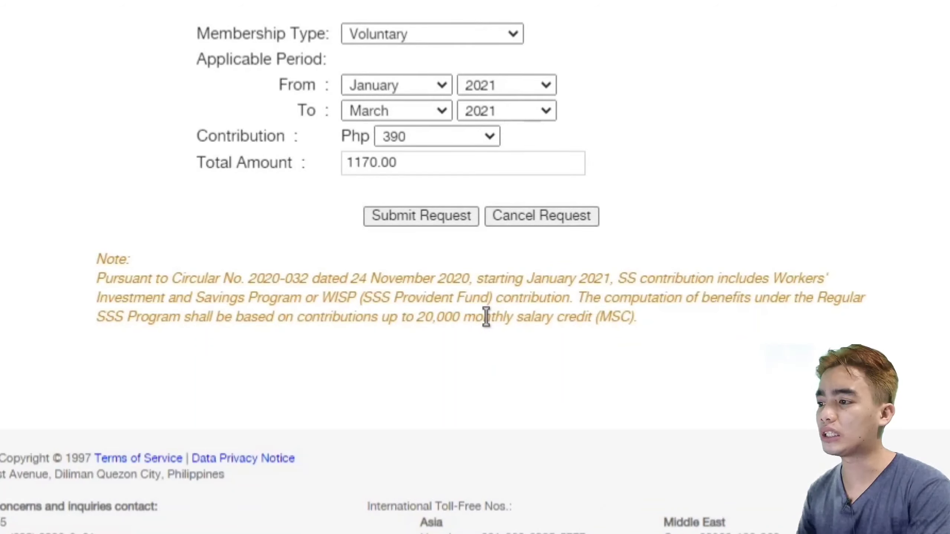
Change the end of the applicable period to January 2021
{"action": "left_click", "coordinate": [441, 110]}
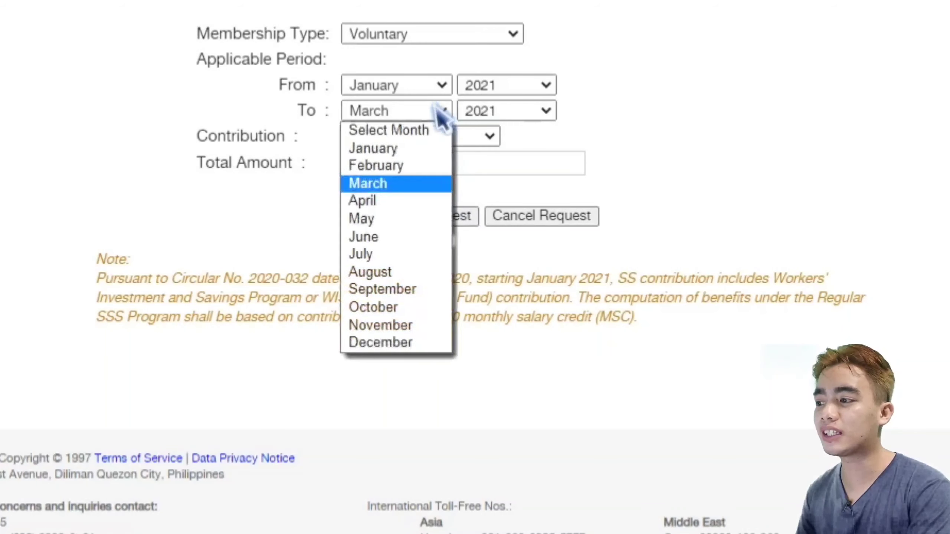
{"action": "left_click", "coordinate": [430, 148]}
{"action": "left_click", "coordinate": [495, 114]}
{"action": "left_click", "coordinate": [506, 167]}
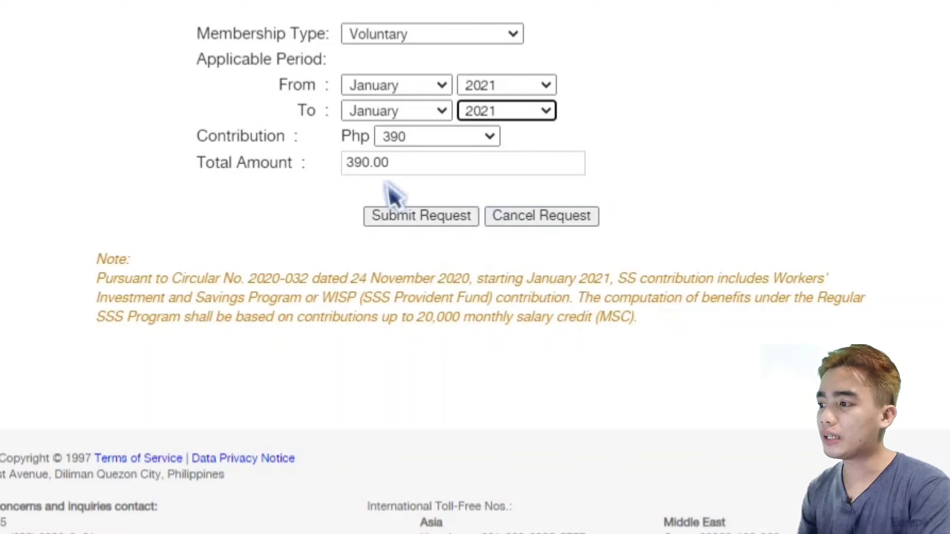
{"action": "left_click", "coordinate": [640, 152]}
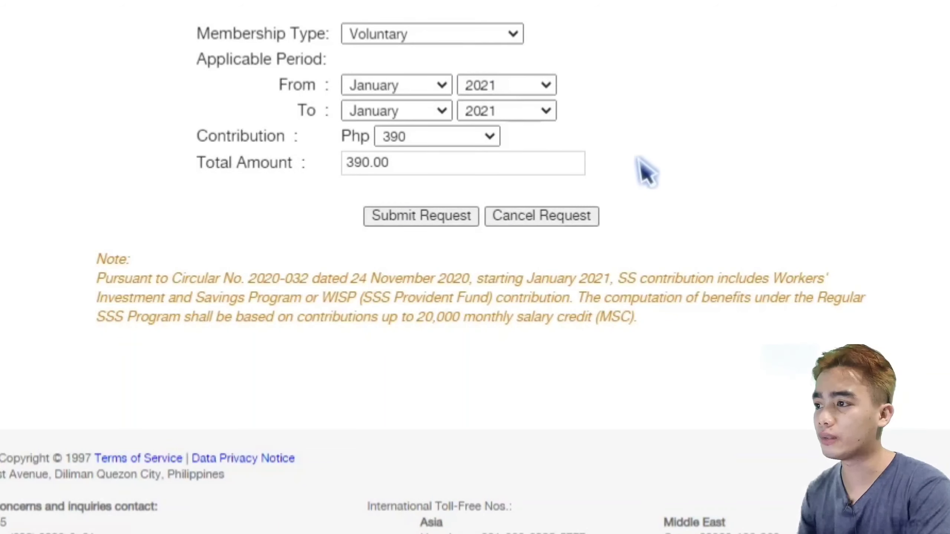
Change the membership type to OFW and accept the change
{"action": "left_click", "coordinate": [514, 36]}
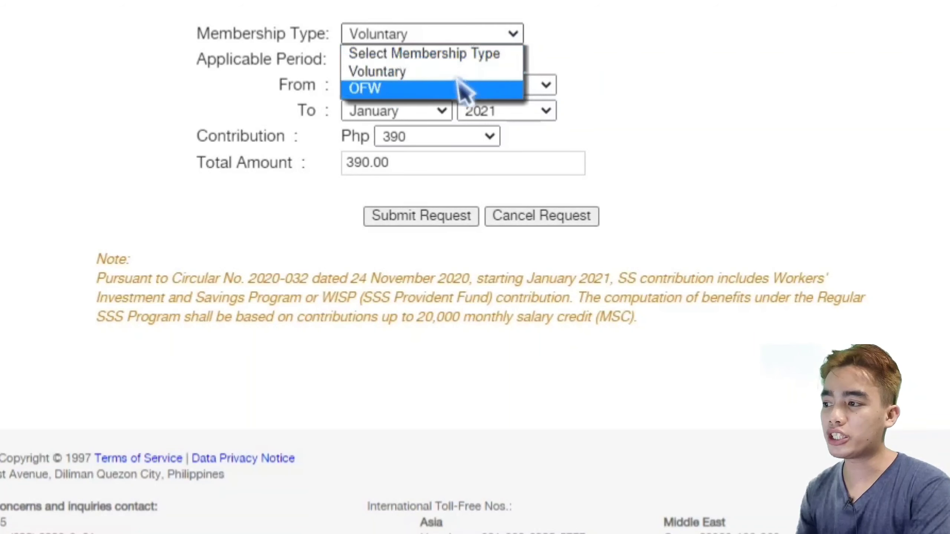
{"action": "left_click", "coordinate": [451, 90]}
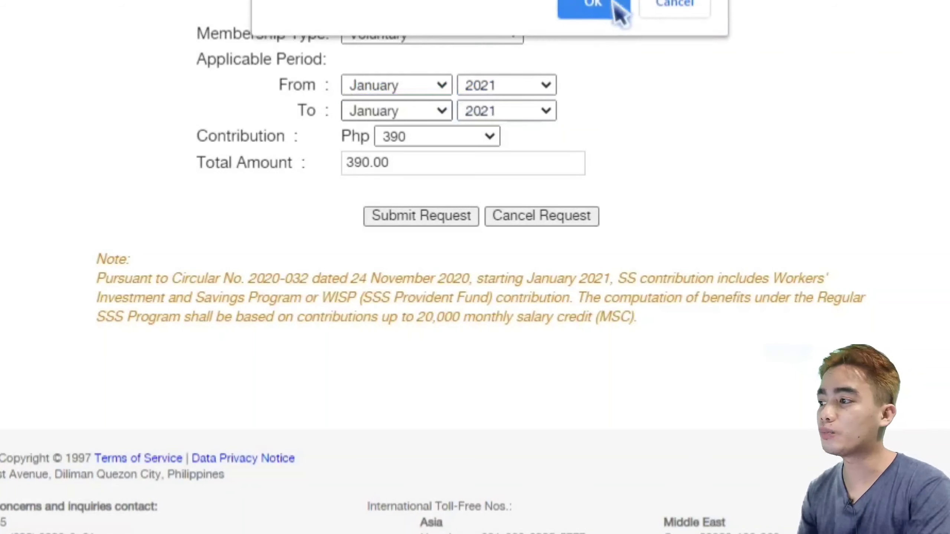
{"action": "left_click", "coordinate": [590, 8]}
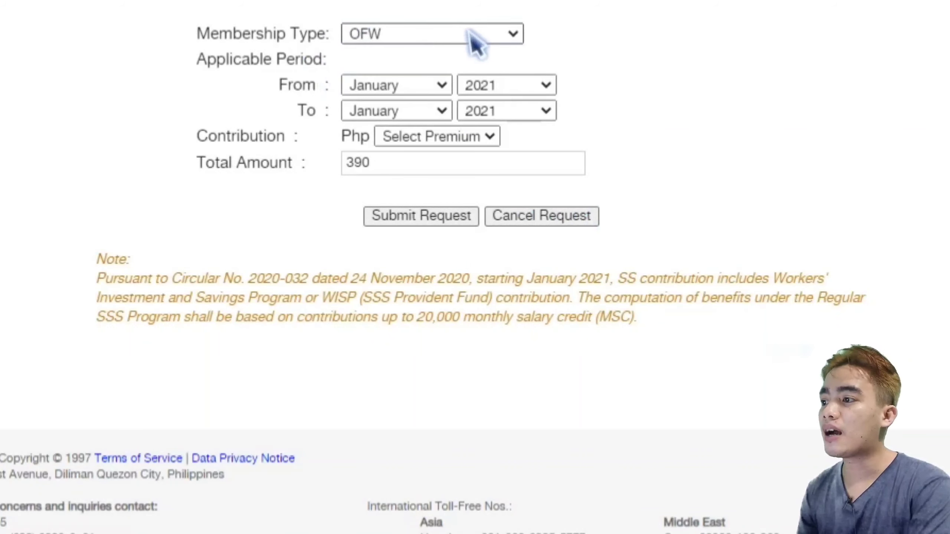
{"action": "left_click", "coordinate": [518, 40]}
{"action": "left_click", "coordinate": [487, 90]}
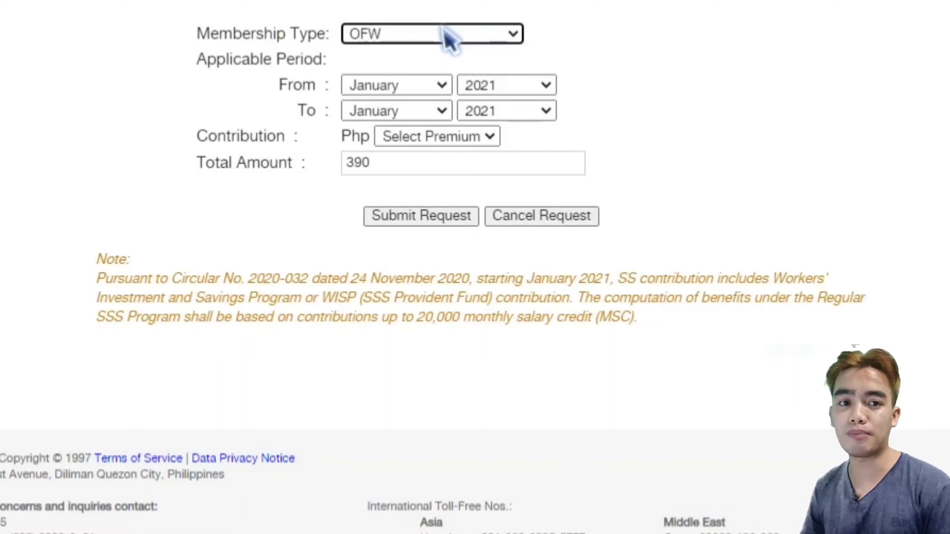
Switch the membership type back to Voluntary and accept the change
{"action": "left_click", "coordinate": [512, 36]}
{"action": "left_click", "coordinate": [477, 72]}
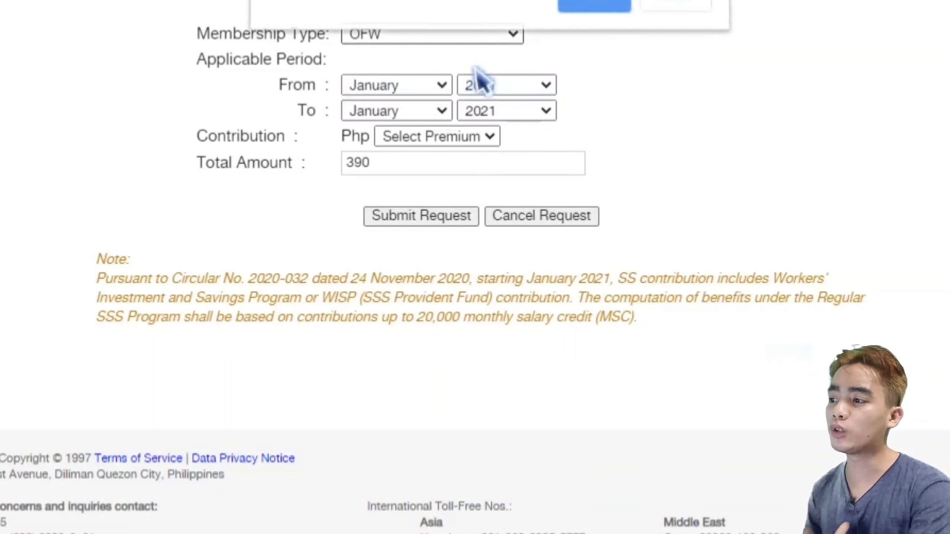
{"action": "left_click", "coordinate": [592, 11]}
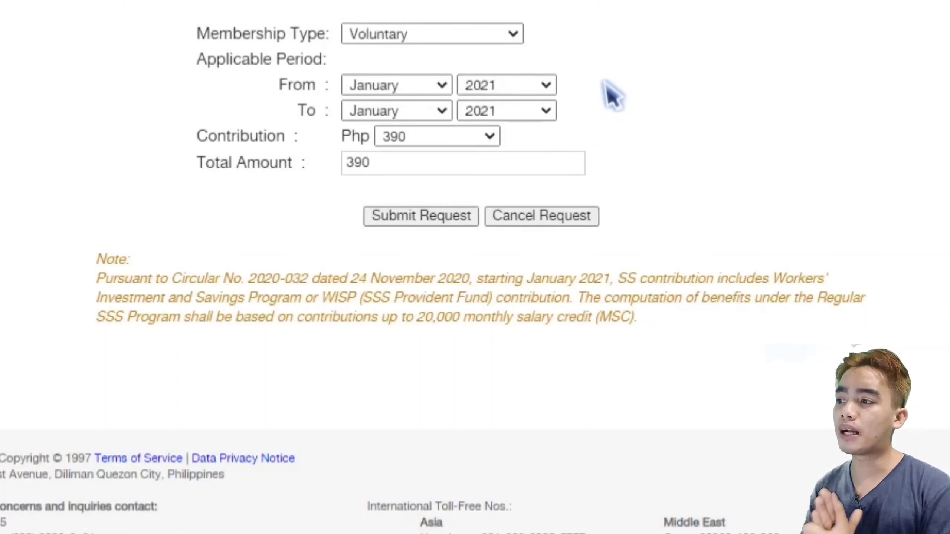
{"action": "left_click", "coordinate": [493, 34]}
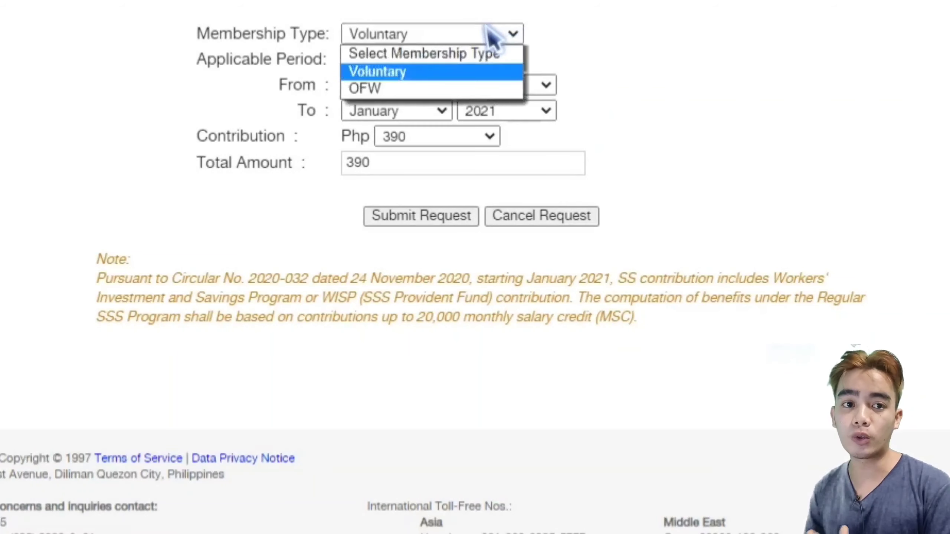
{"action": "left_click", "coordinate": [471, 75]}
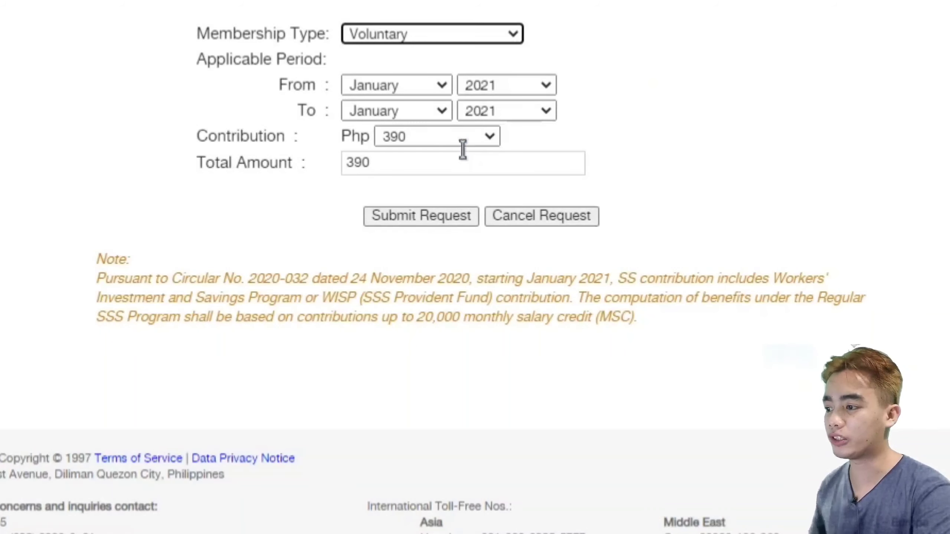
Examine the contribution amounts offered for Voluntary membership, keeping Php 390 selected
{"action": "left_click", "coordinate": [486, 137]}
{"action": "left_click", "coordinate": [453, 491]}
{"action": "scroll", "coordinate": [452, 471], "scroll_direction": "up", "scroll_amount": 5}
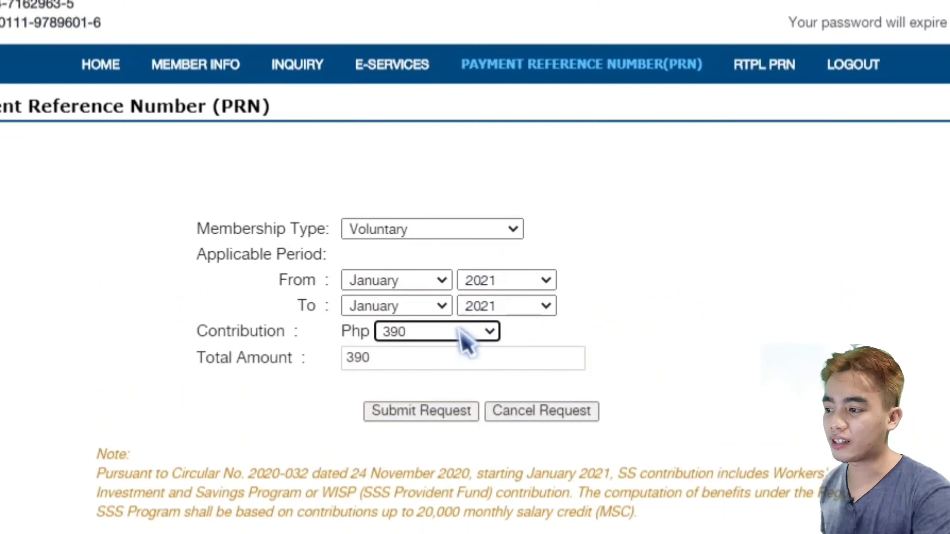
{"action": "left_click", "coordinate": [469, 331]}
{"action": "scroll", "coordinate": [636, 460], "scroll_direction": "down", "scroll_amount": 5}
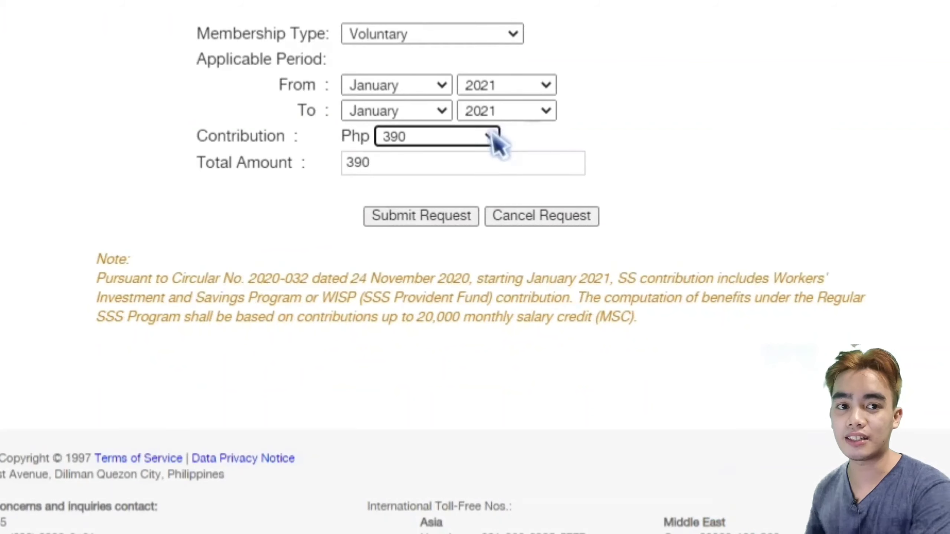
{"action": "left_click", "coordinate": [496, 140]}
{"action": "left_click", "coordinate": [416, 493]}
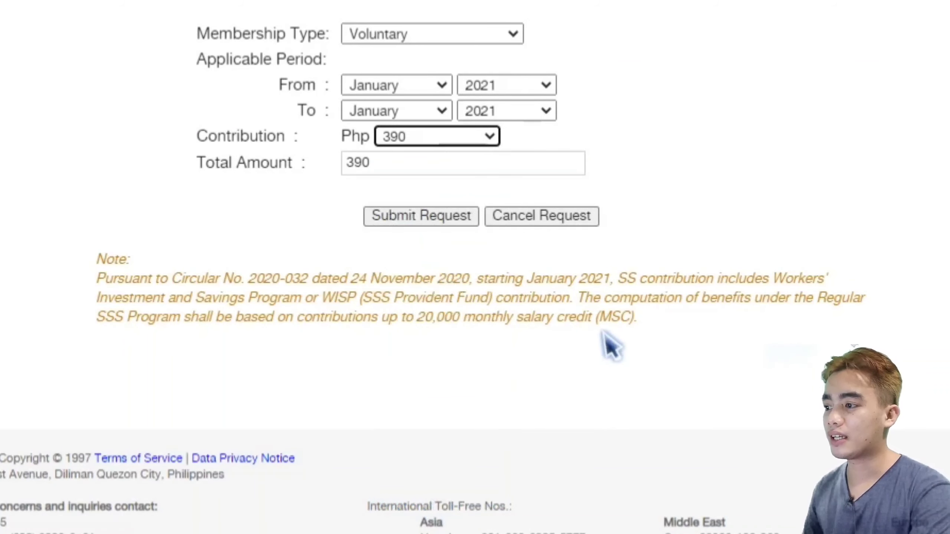
{"action": "left_click", "coordinate": [479, 137]}
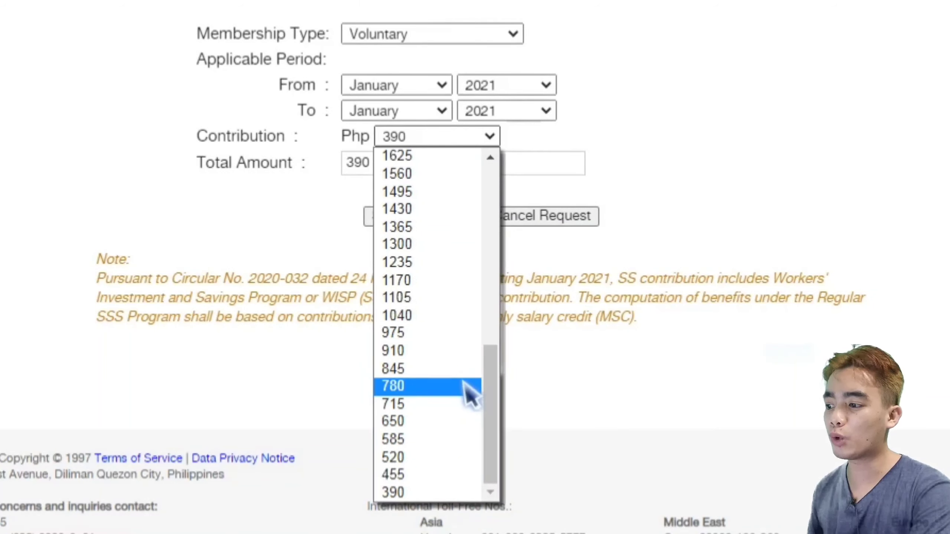
{"action": "left_click", "coordinate": [658, 365]}
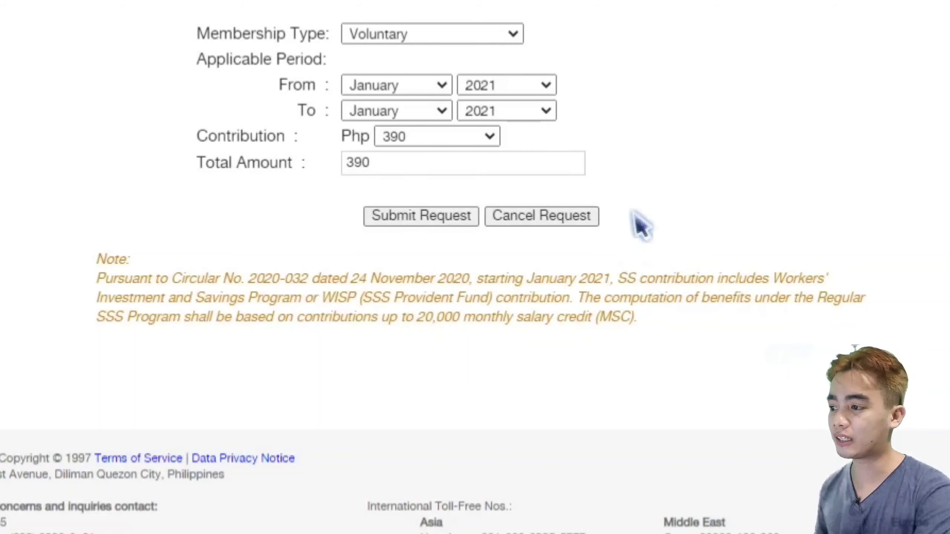
{"action": "left_click", "coordinate": [486, 166]}
{"action": "left_click", "coordinate": [728, 211]}
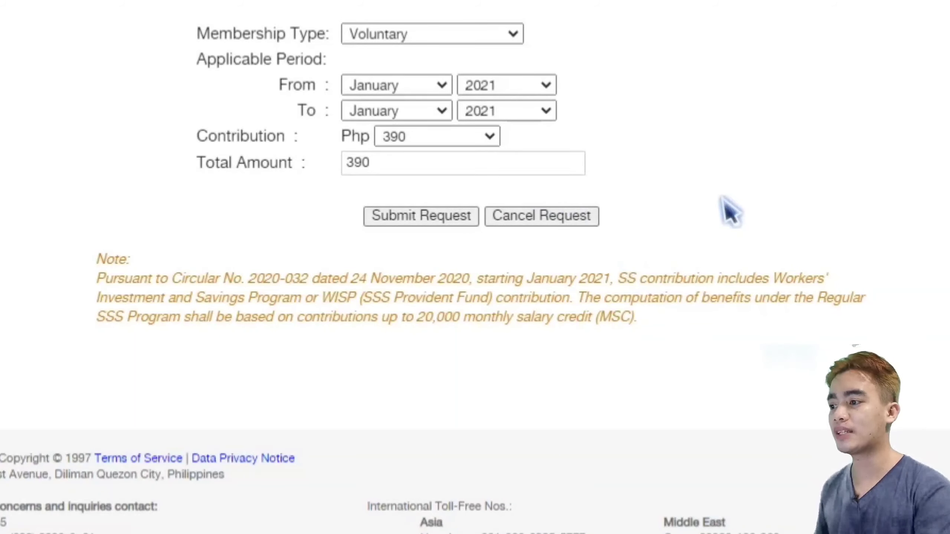
{"action": "left_click", "coordinate": [492, 146]}
{"action": "left_click", "coordinate": [365, 471]}
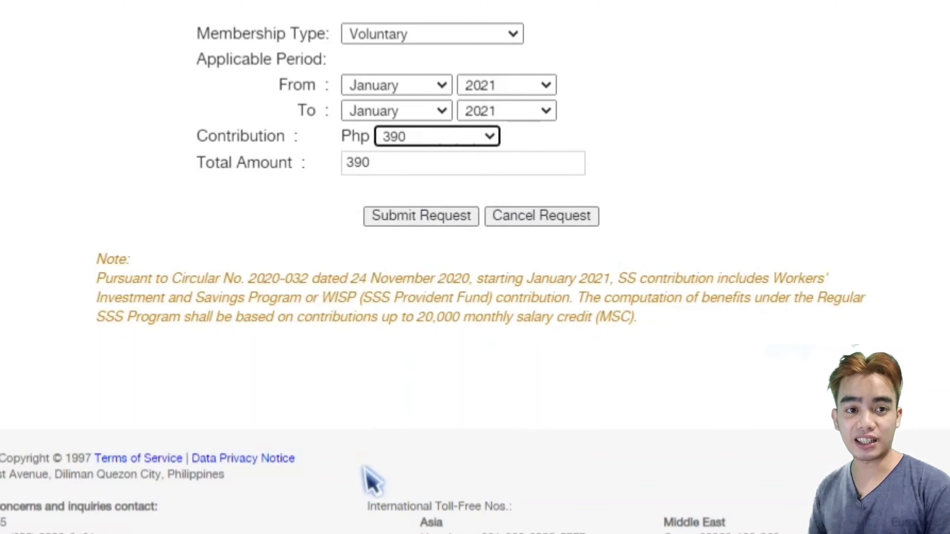
{"action": "left_click", "coordinate": [469, 140]}
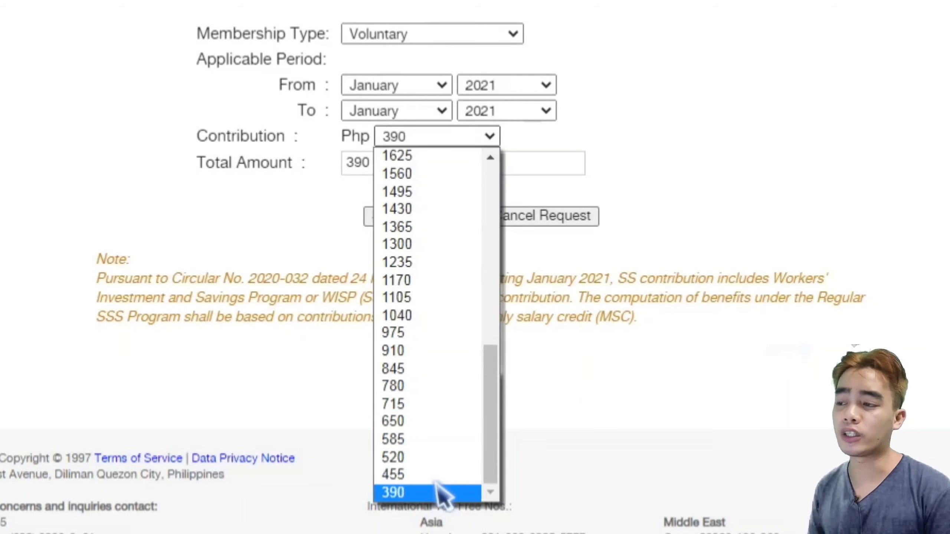
{"action": "left_click", "coordinate": [443, 493]}
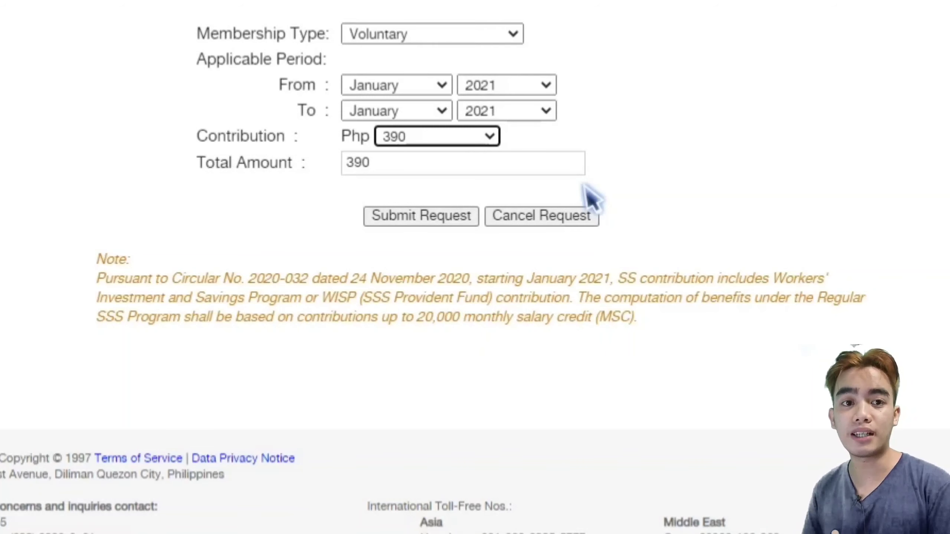
Submit the payment reference number request and confirm its details
{"action": "left_click", "coordinate": [496, 33]}
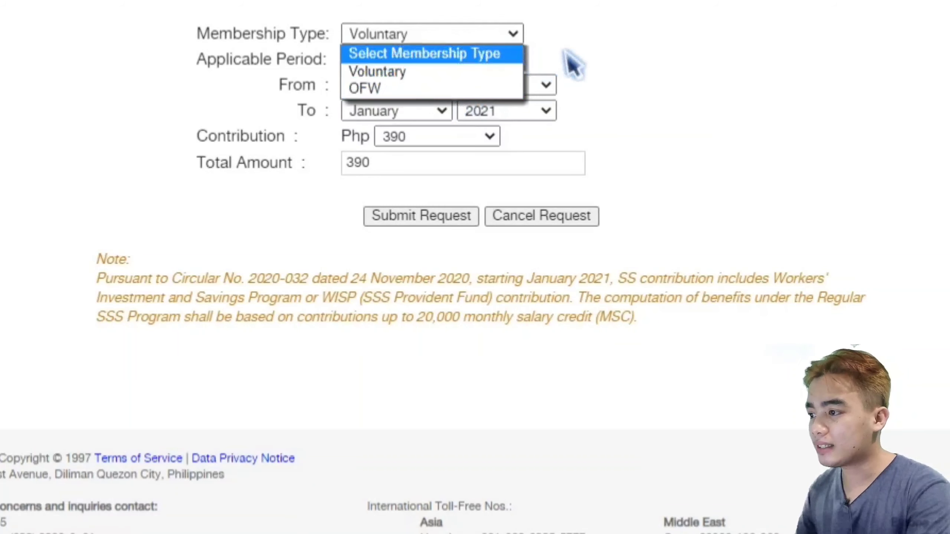
{"action": "left_click", "coordinate": [574, 63]}
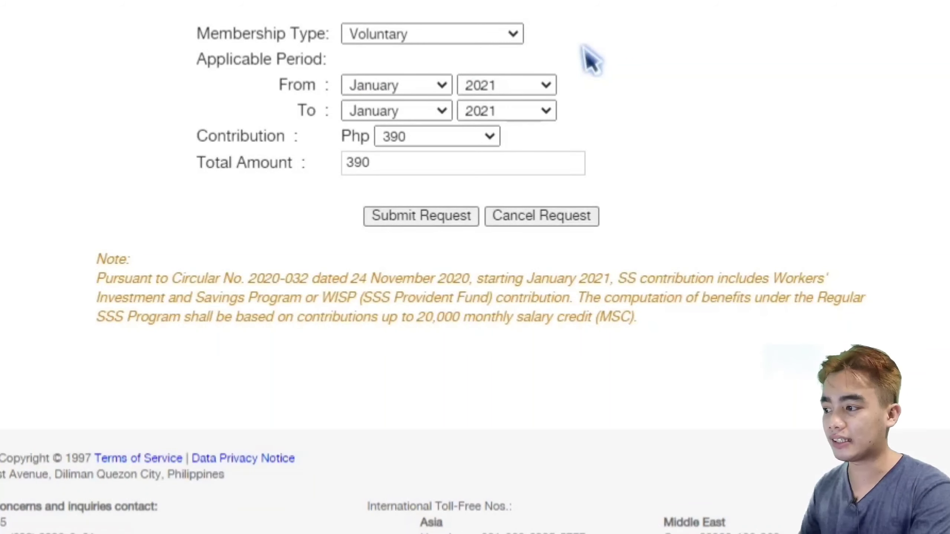
{"action": "left_click", "coordinate": [437, 218]}
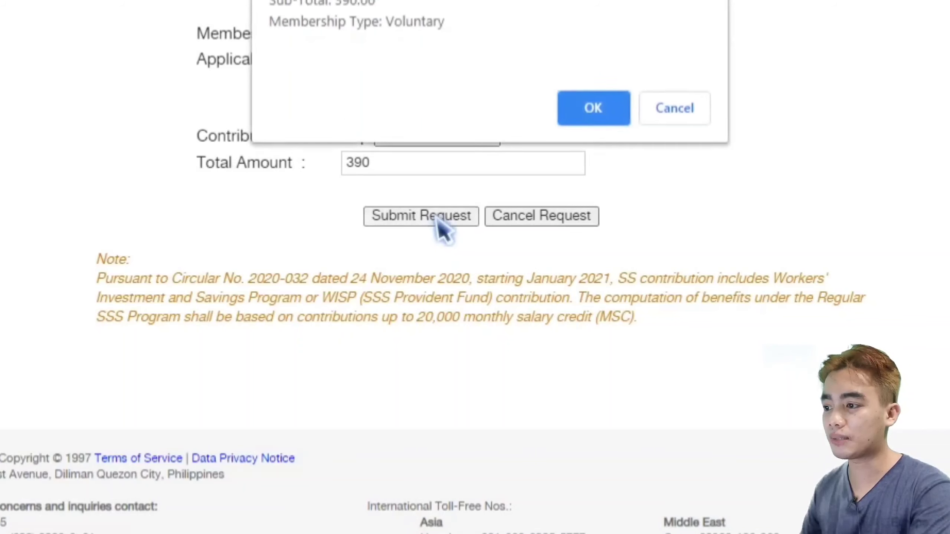
{"action": "left_click", "coordinate": [584, 109]}
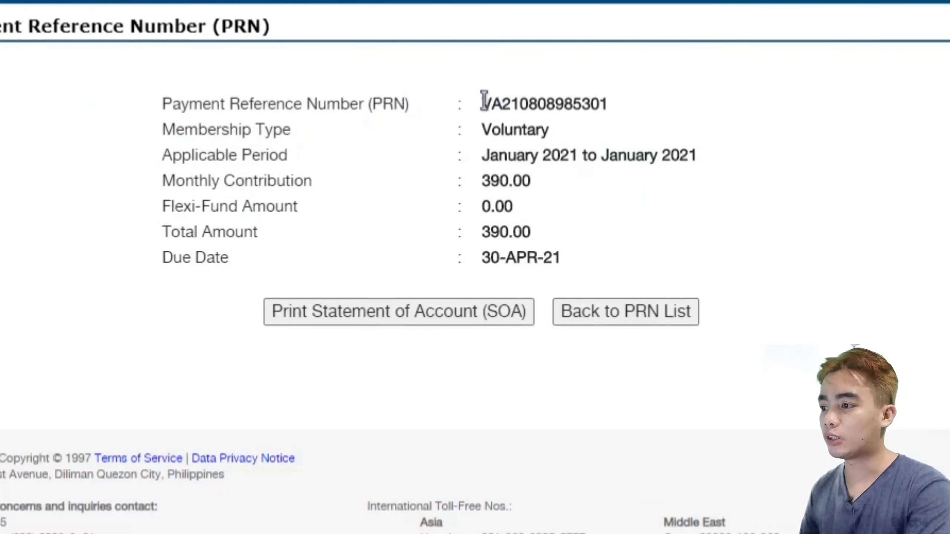
Review the generated payment reference number, membership type and applicable period
{"action": "left_click_drag", "start_coordinate": [484, 98], "coordinate": [640, 110]}
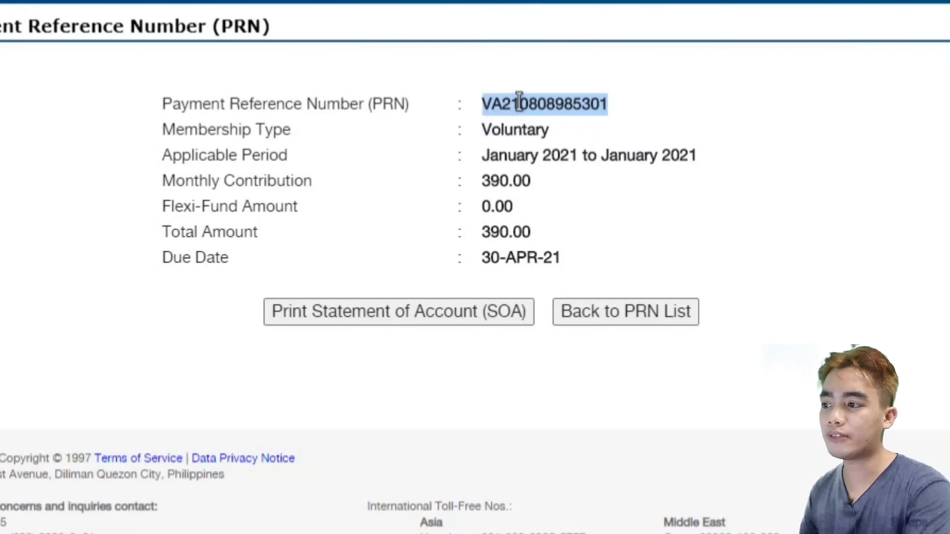
{"action": "left_click_drag", "start_coordinate": [484, 155], "coordinate": [530, 155]}
{"action": "left_click_drag", "start_coordinate": [488, 132], "coordinate": [560, 142]}
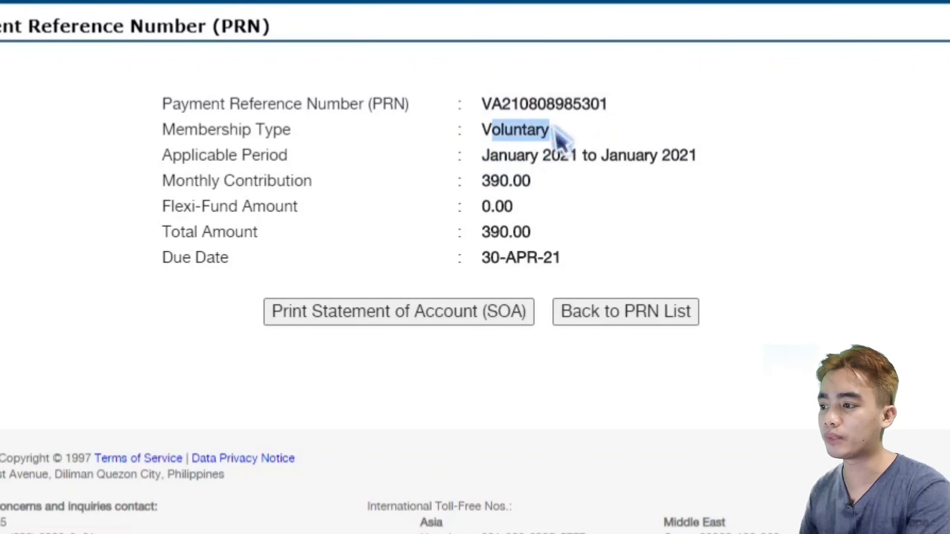
{"action": "left_click", "coordinate": [510, 170]}
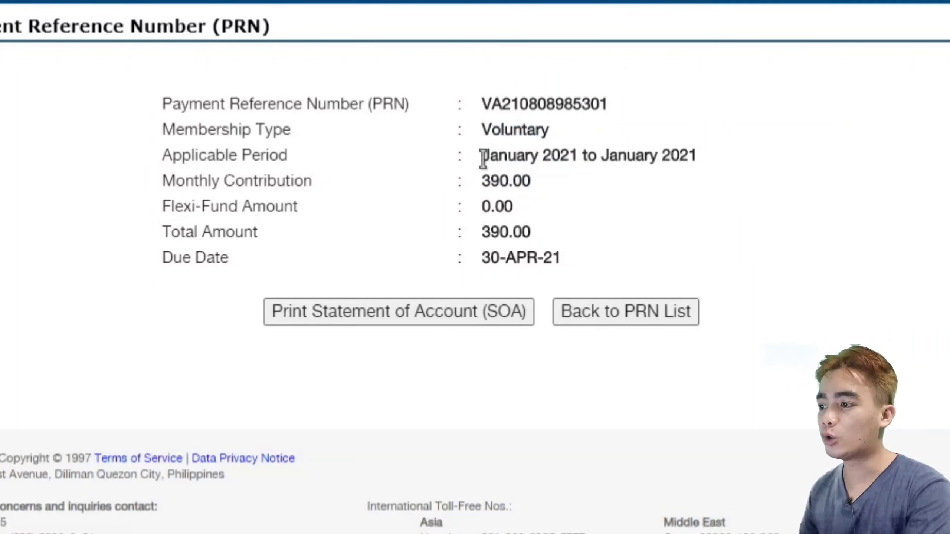